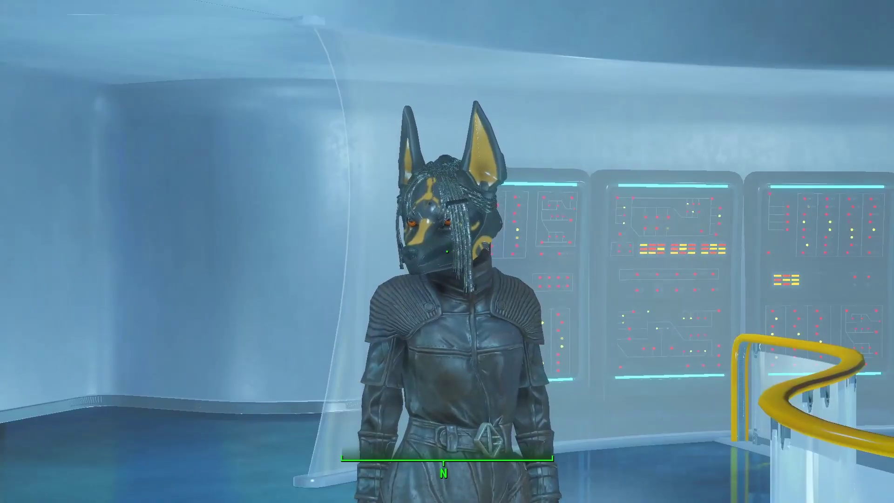
Walk in-game past the Anubis-masked character, along the wall and past the pony.
key("a")
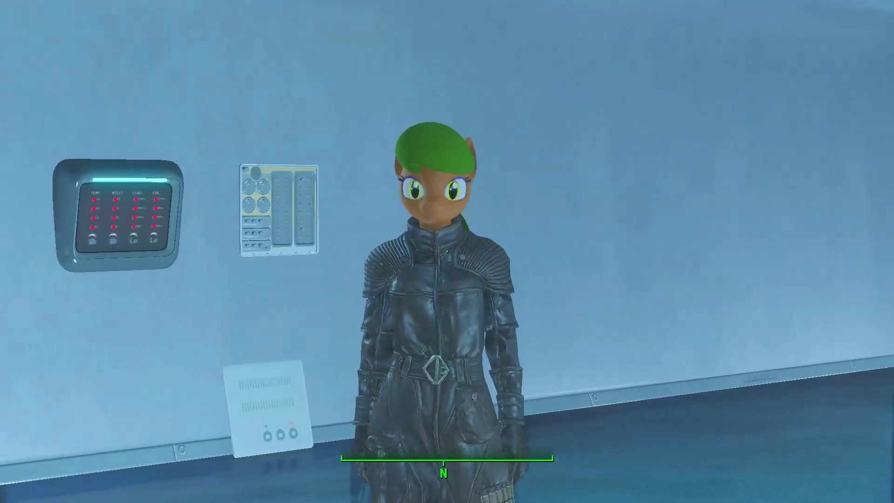
key("w")
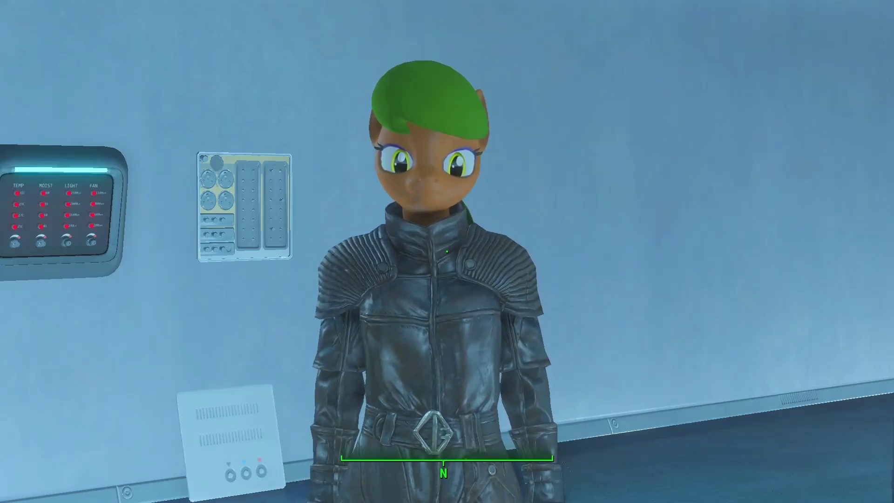
key("d")
key("d")
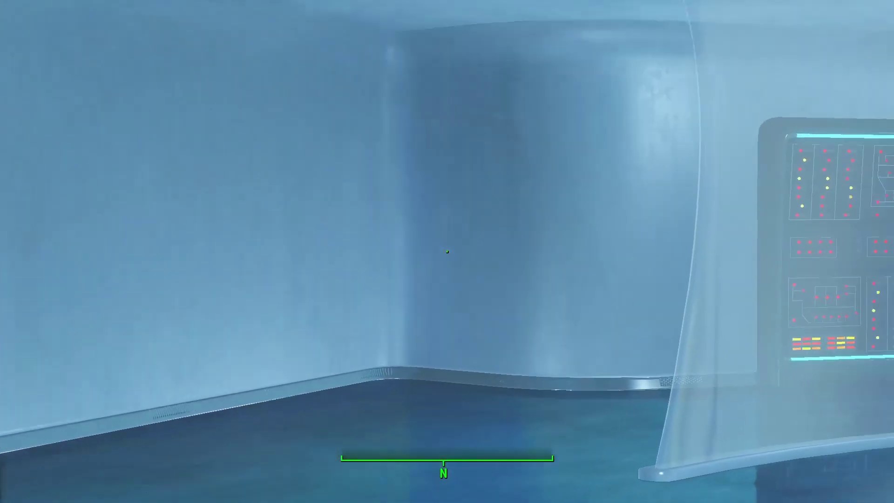
key("a")
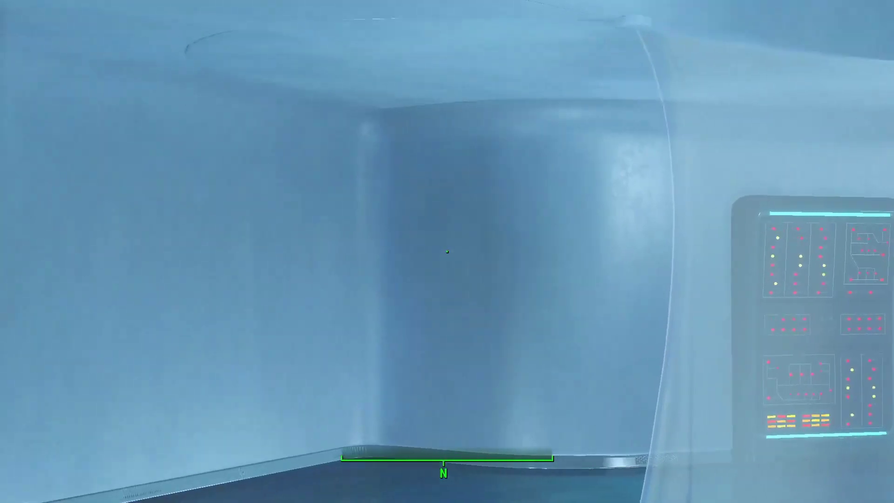
key("a")
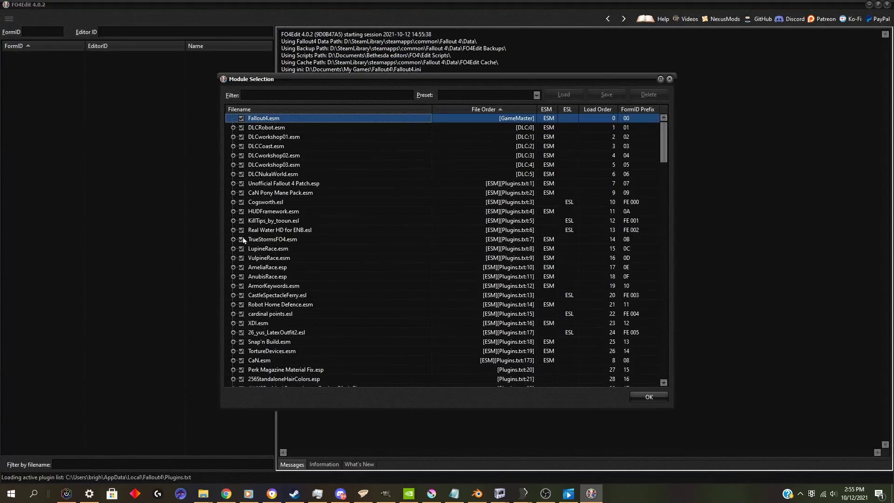
Deselect all modules, filter by 'anu' and load AnubisRace.esp alone.
right_click(289, 211)
left_click(321, 226)
left_click(267, 92)
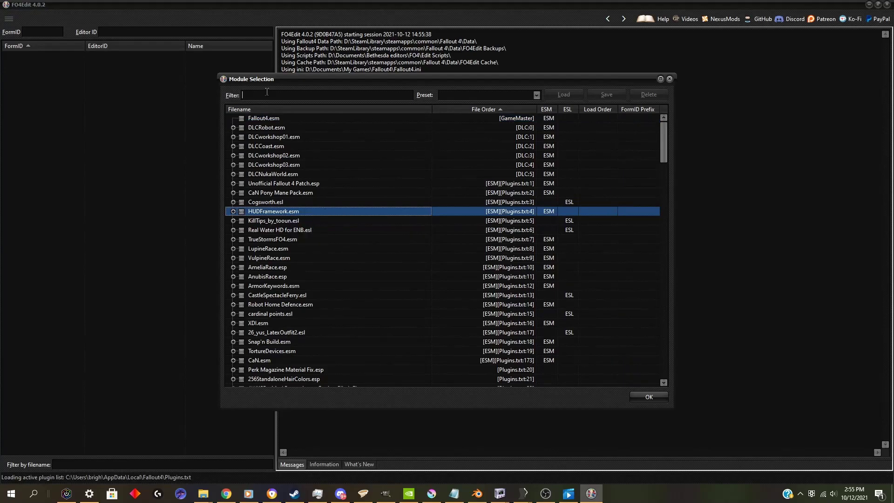
type("anu")
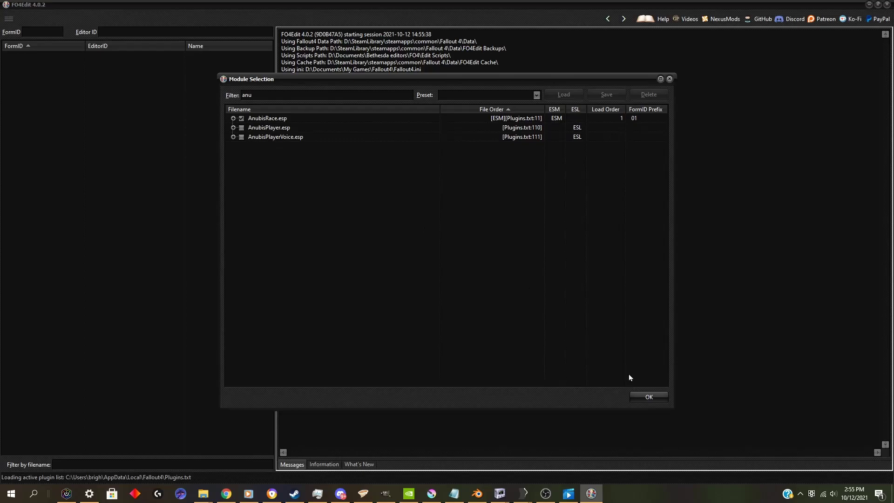
left_click(642, 395)
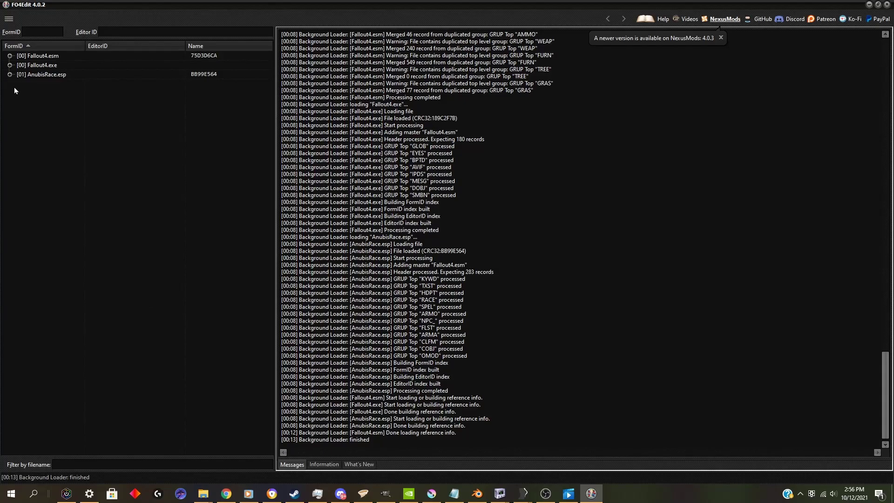
Expand AnubisRace.esp's Race group and select the AN_AnubisRace record (01000804).
left_click(9, 75)
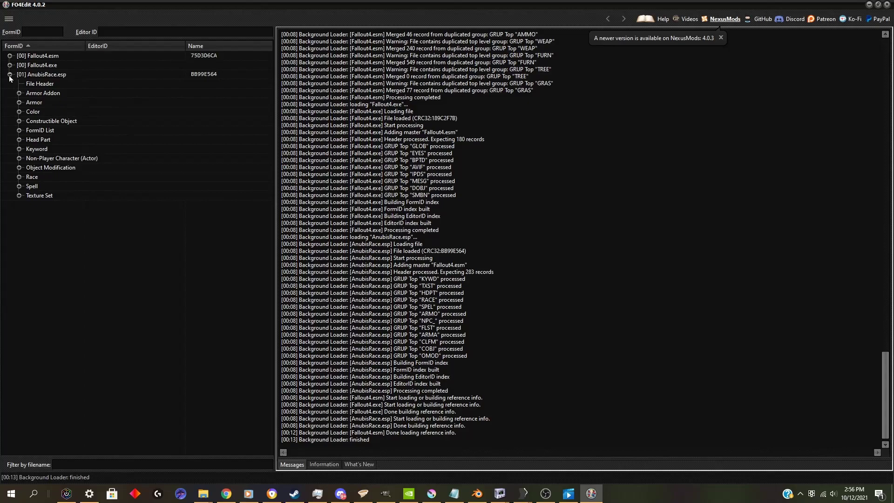
left_click(19, 177)
left_click(100, 189)
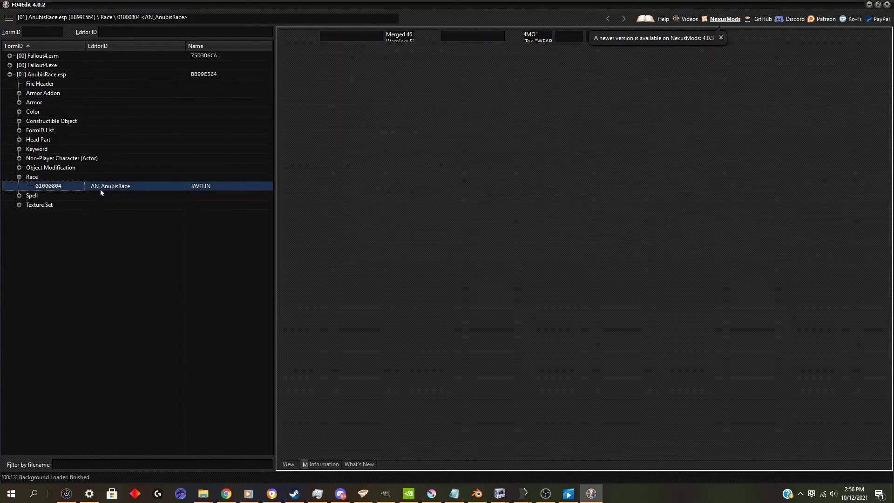
right_click(100, 189)
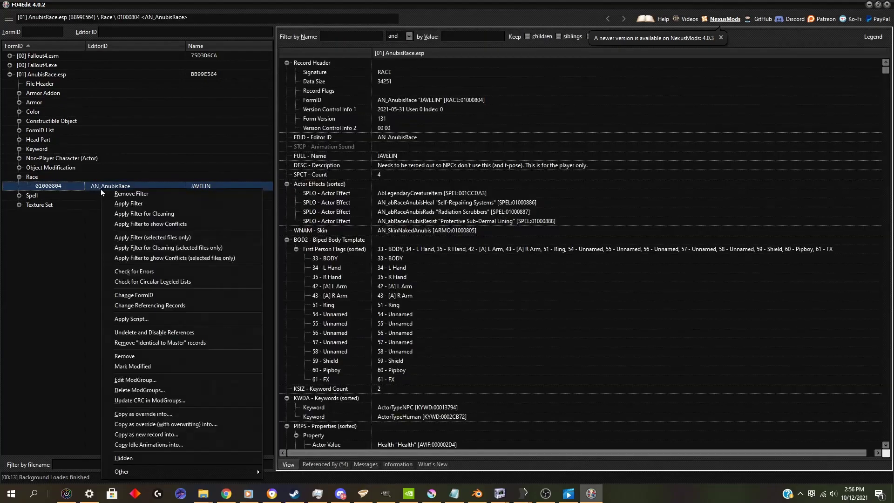
Copy AN_AnubisRace as an override into a new ESL-flagged .esp.
left_click(168, 413)
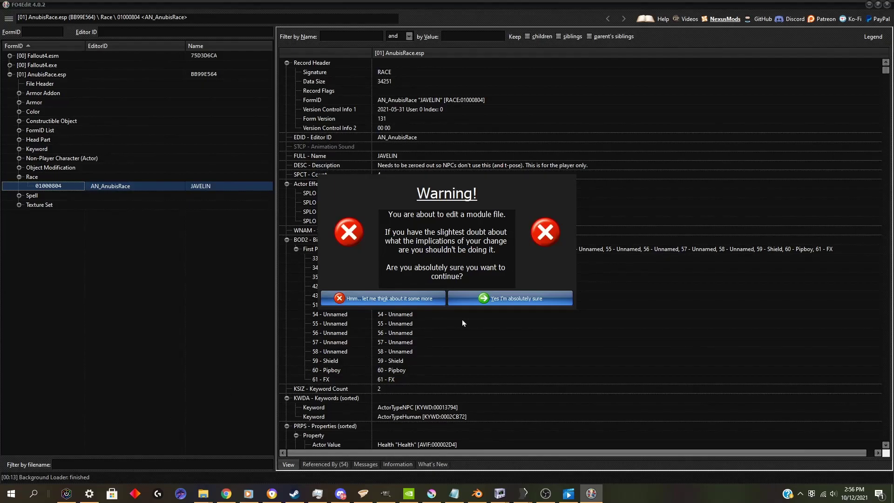
left_click(481, 302)
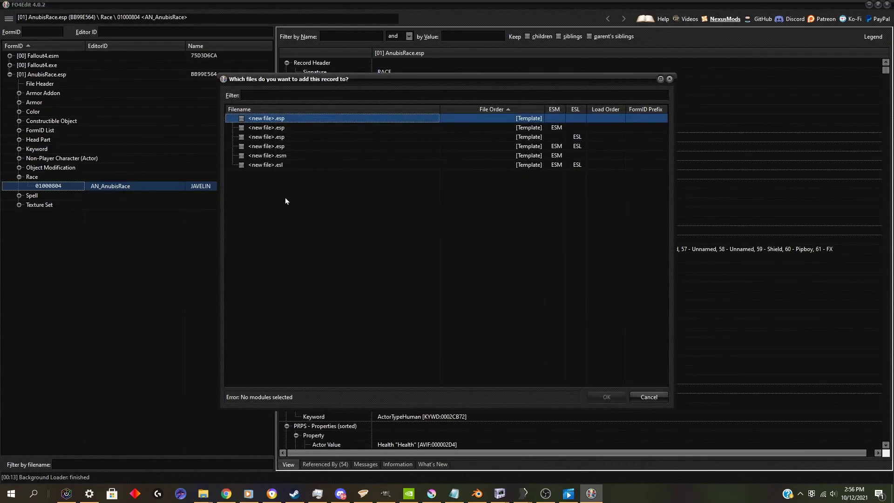
left_click(537, 138)
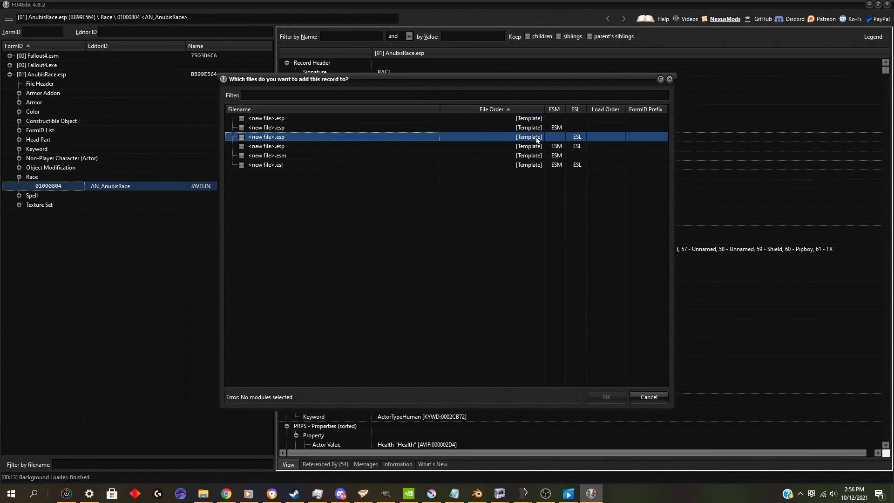
left_click(242, 137)
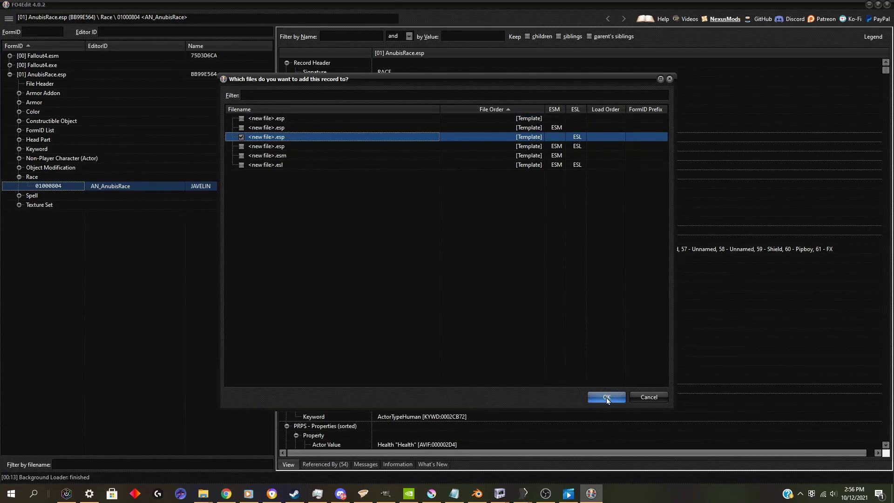
left_click(606, 397)
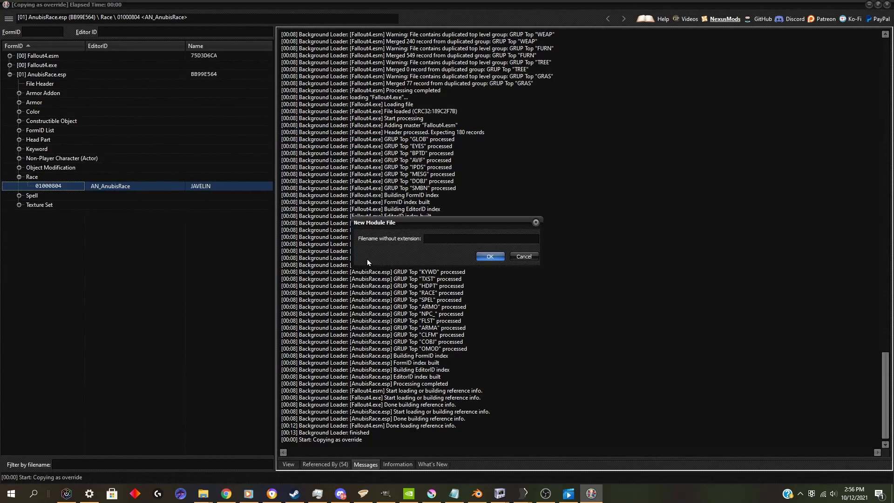
Name the new plugin 'Anubis Race Customizer Patch' and show its Race group.
type("Anubi")
type("s Race Customizer Patch")
left_click(490, 256)
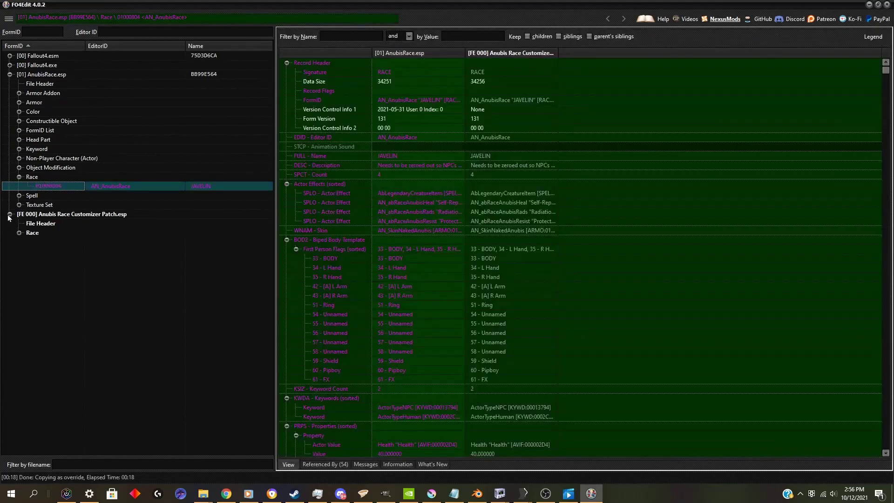
left_click(32, 233)
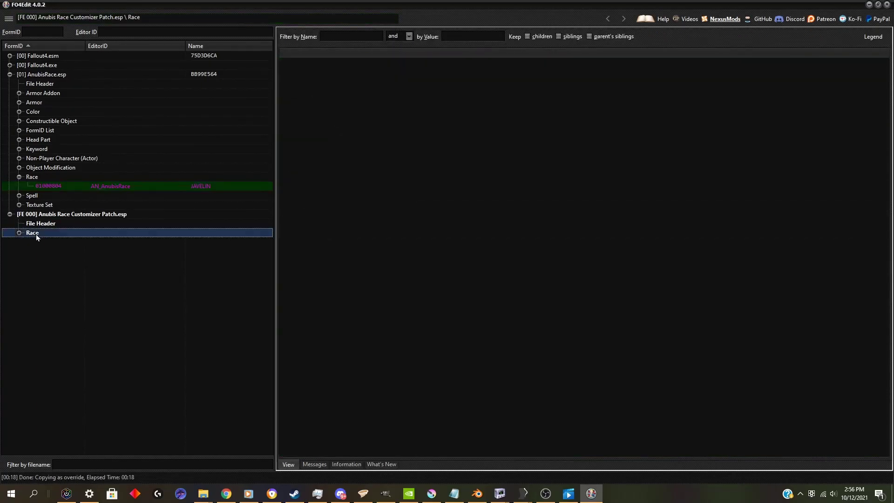
Compare the original and override AN_AnubisRace records with the DATA section collapsed.
left_click(77, 186)
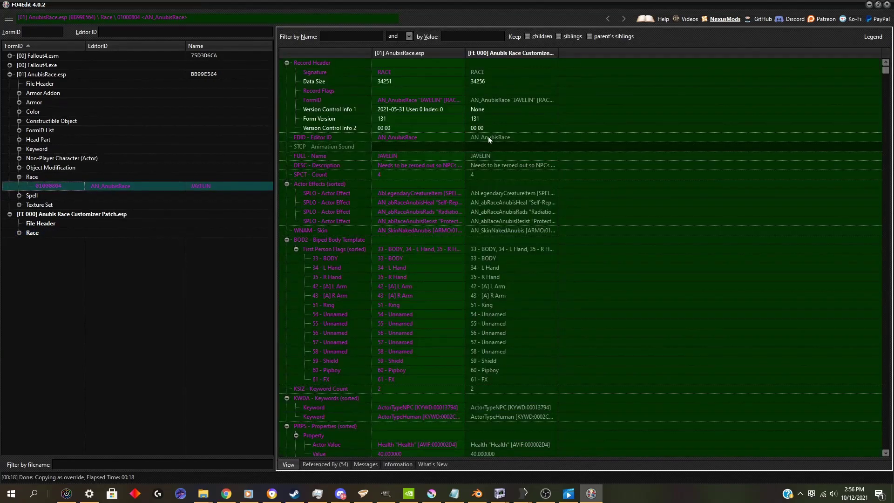
scroll(489, 175, "down", 11)
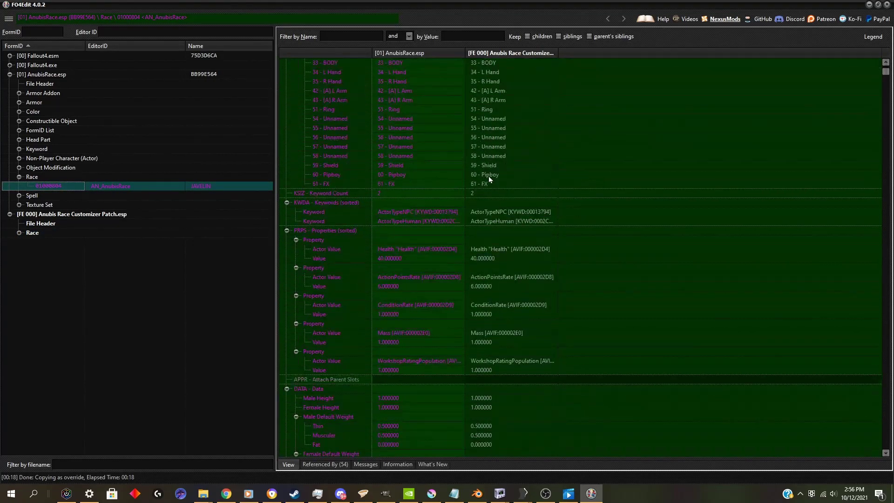
scroll(489, 177, "down", 1)
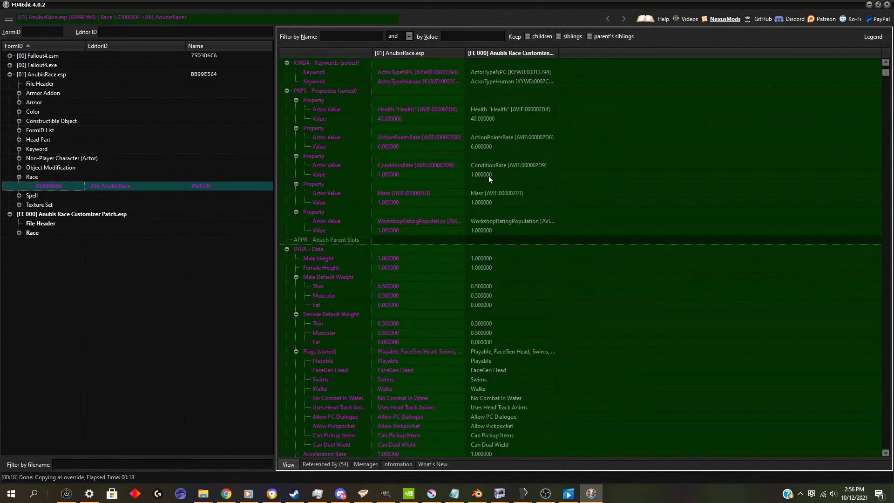
left_click(287, 250)
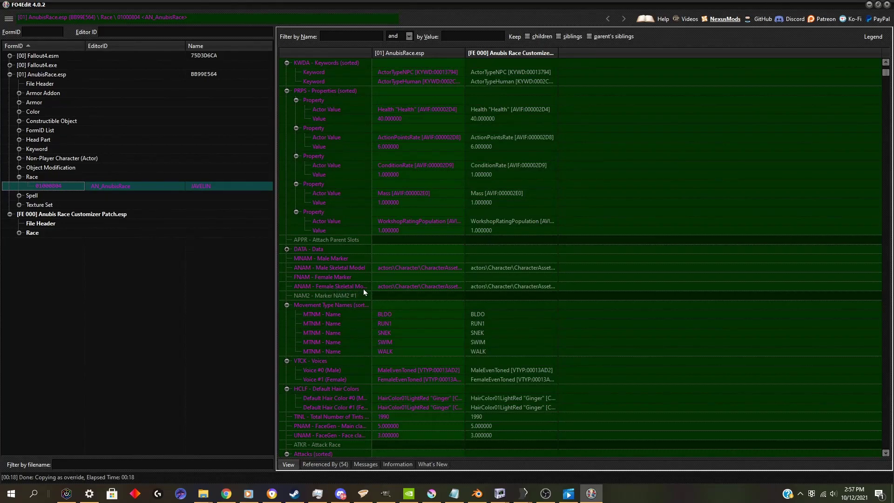
Insert NPC\ after CharacterAssets\ in the male skeletal path and paste it into the female path.
left_click(505, 268)
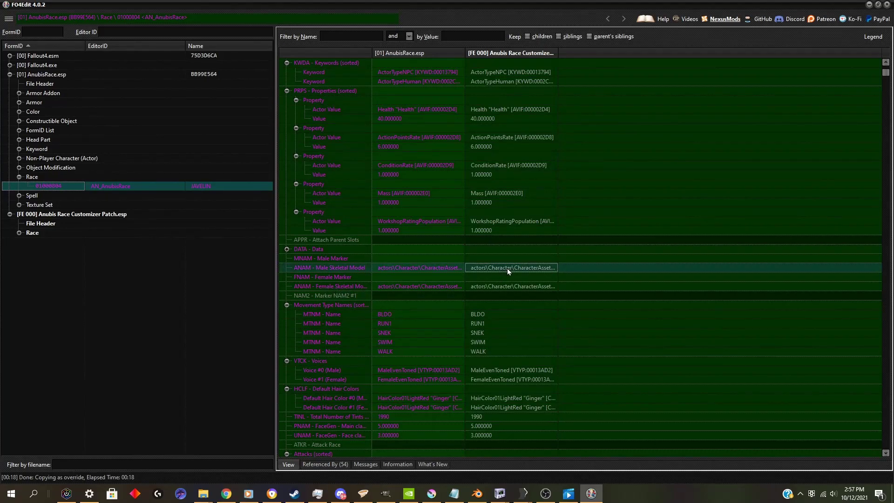
left_click(508, 268)
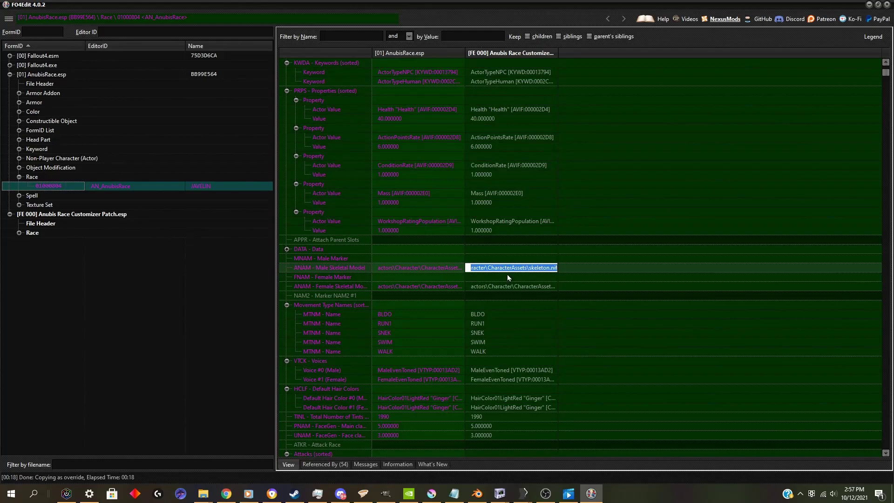
key("End")
type("NPC\\")
key("Return")
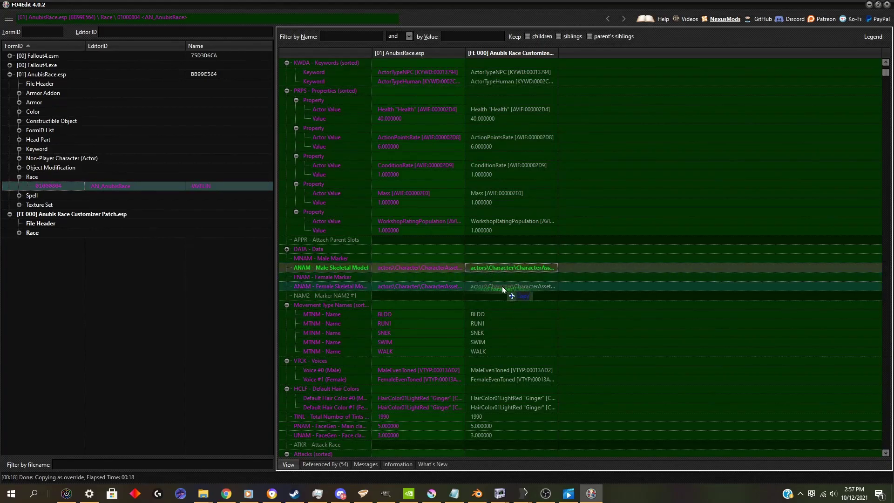
key("ctrl+v")
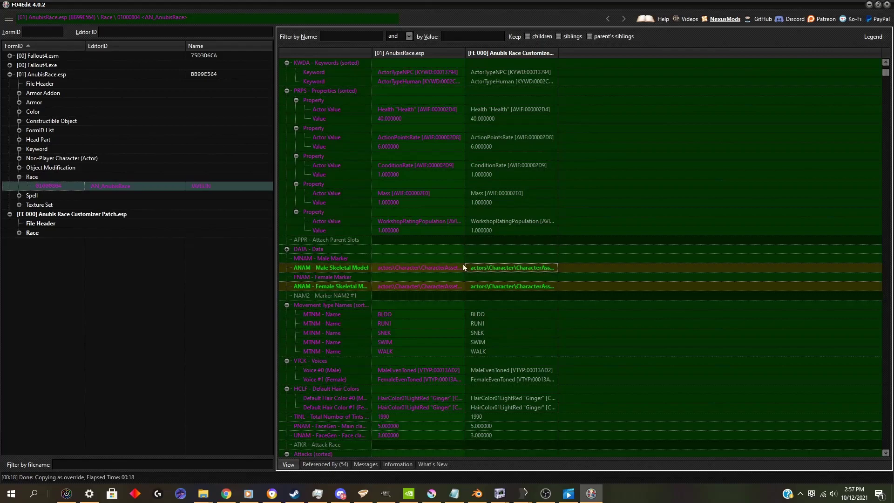
Save Anubis Race Customizer Patch.esp from the main menu and close FO4Edit.
left_click(8, 19)
left_click(20, 47)
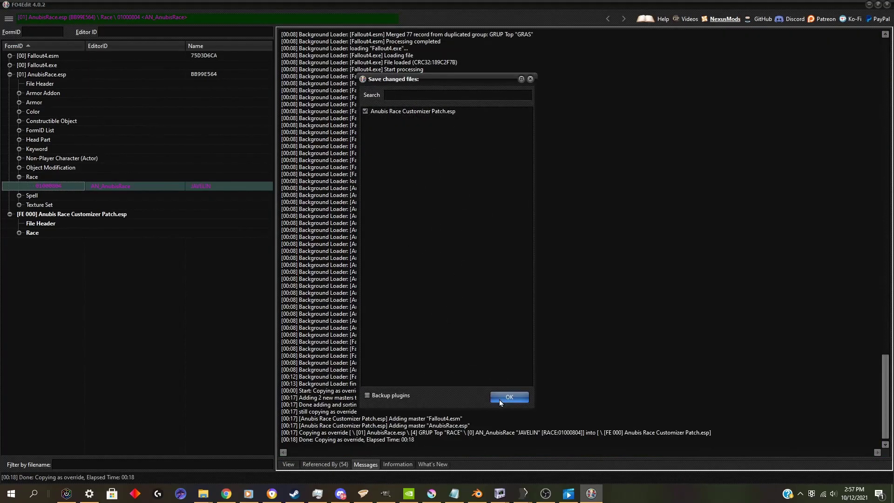
left_click(509, 397)
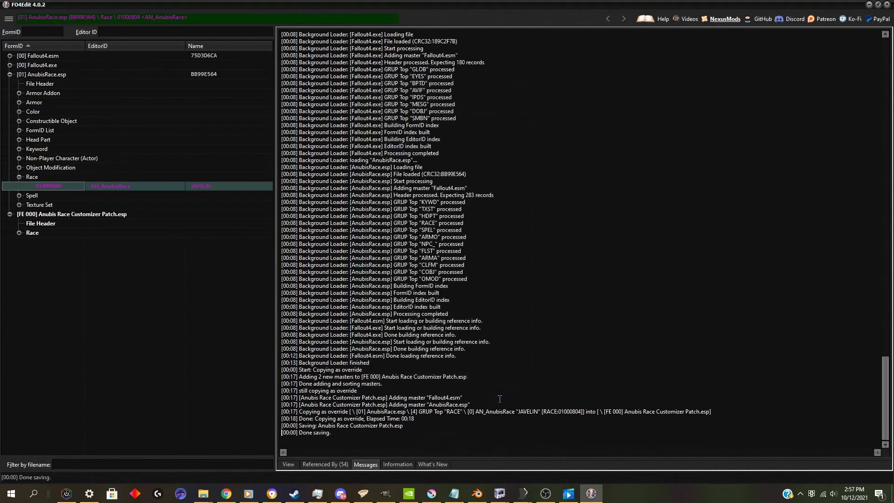
left_click(887, 5)
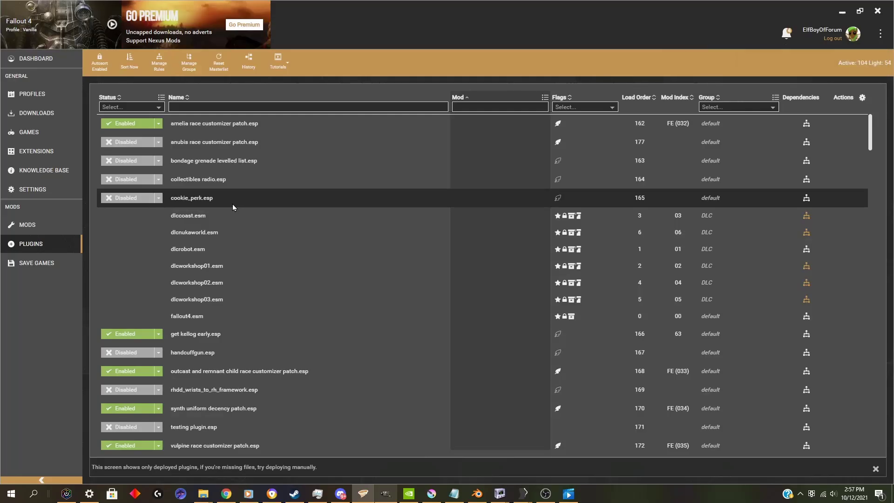
Toggle anubis race customizer patch.esp from Disabled to Enabled in Vortex's plugin list.
left_click(136, 146)
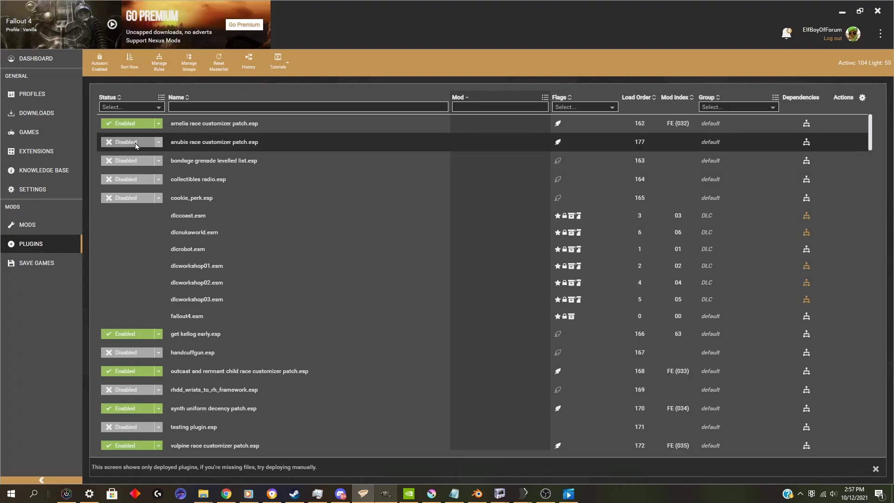